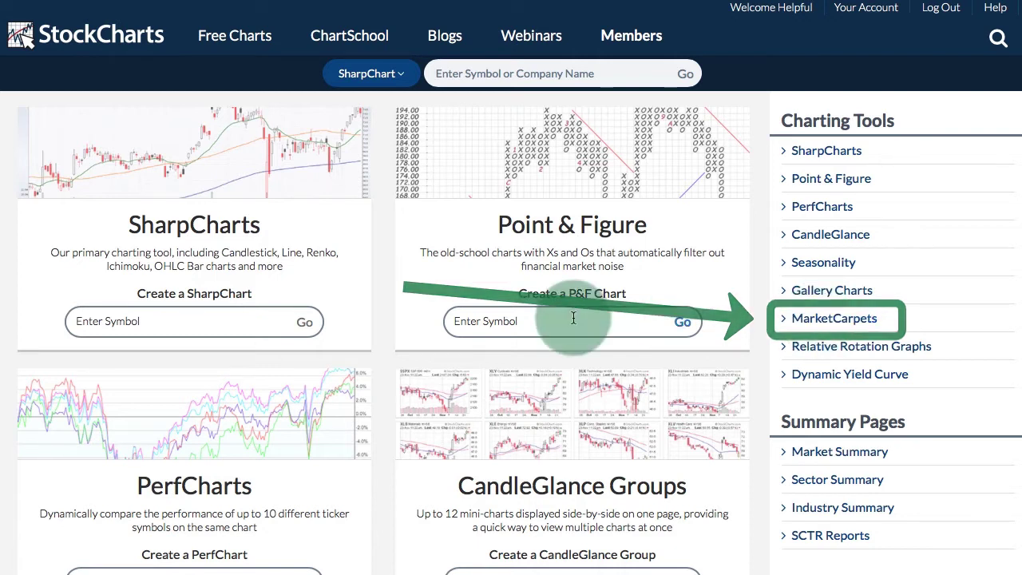
Open the S&P Sector ETFs carpet from the Members dashboard's predefined MarketCarpets list
scroll(412, 343, "down", 5)
scroll(411, 361, "down", 12)
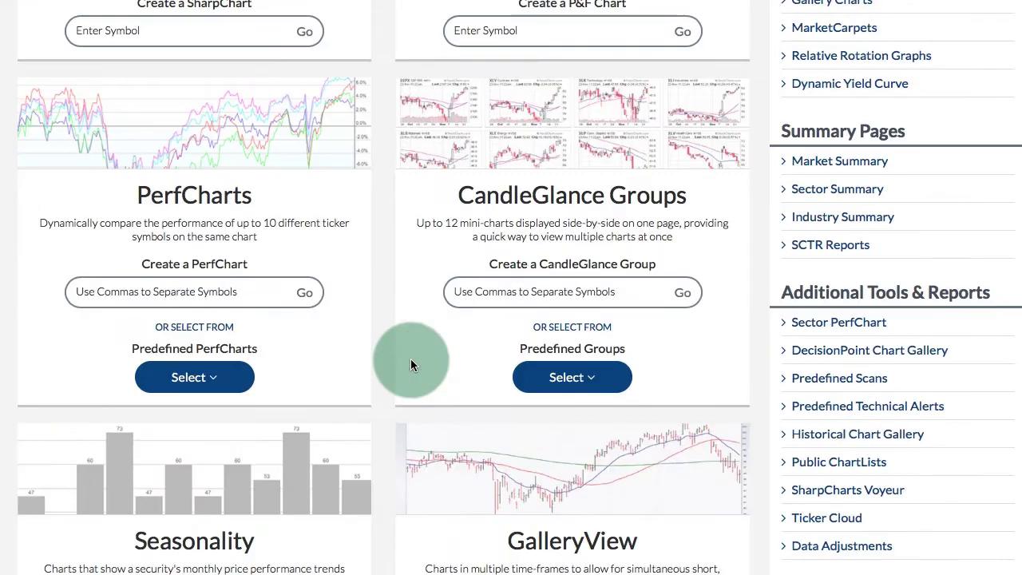
scroll(399, 359, "down", 4)
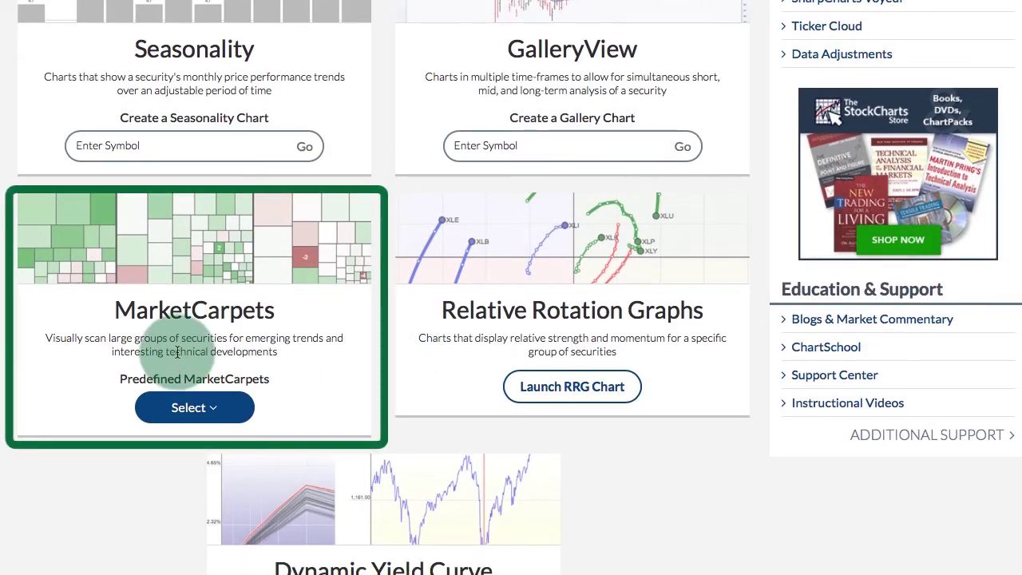
scroll(196, 317, "down", 2)
scroll(196, 317, "down", 2)
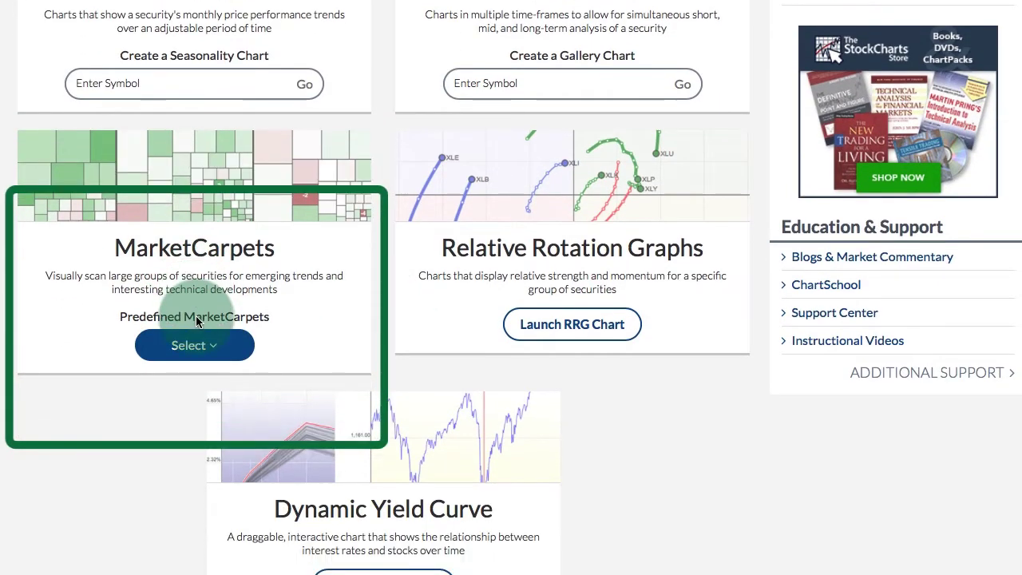
left_click(213, 347)
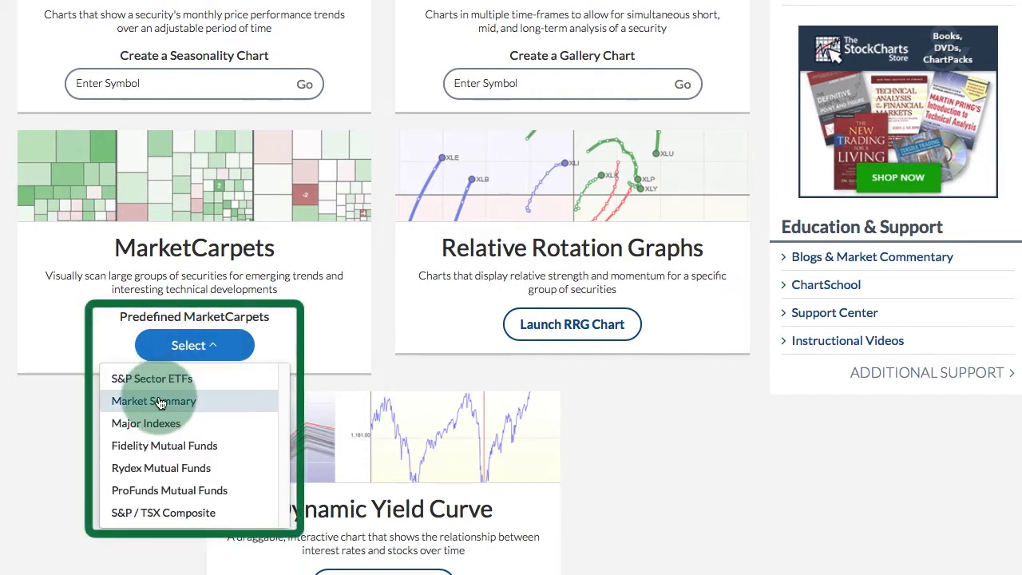
left_click(157, 502)
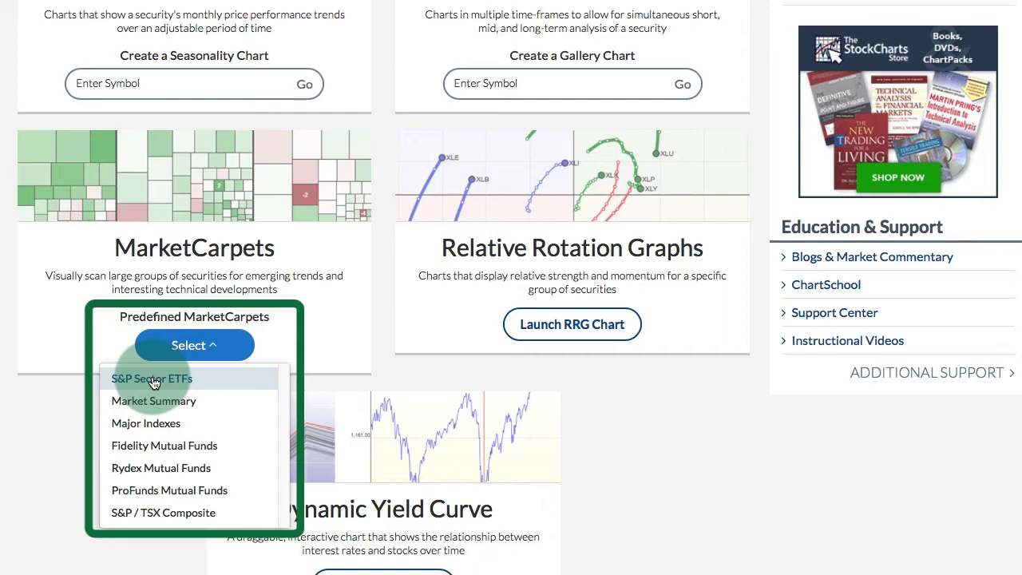
scroll(343, 392, "up", 10)
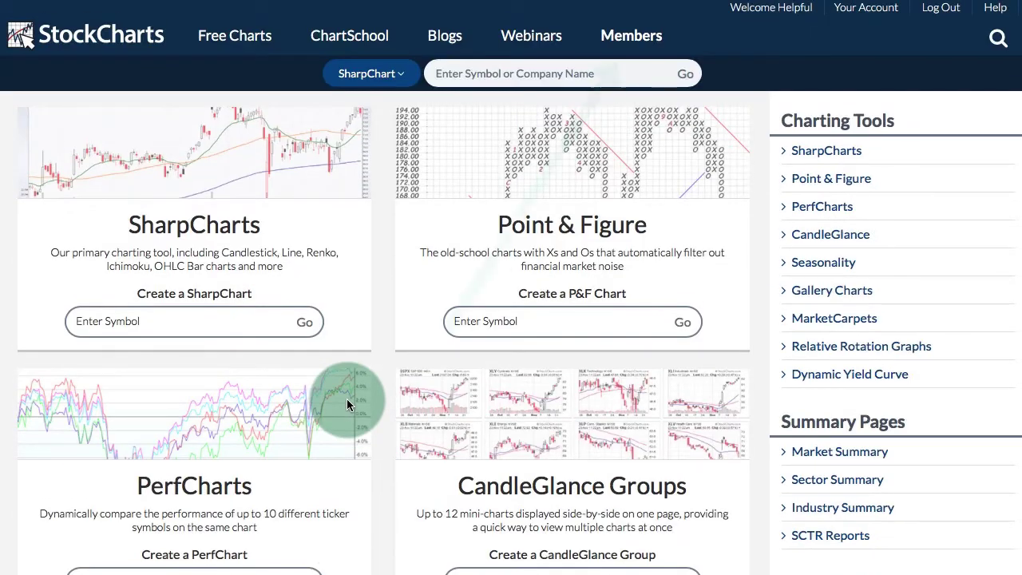
left_click(631, 40)
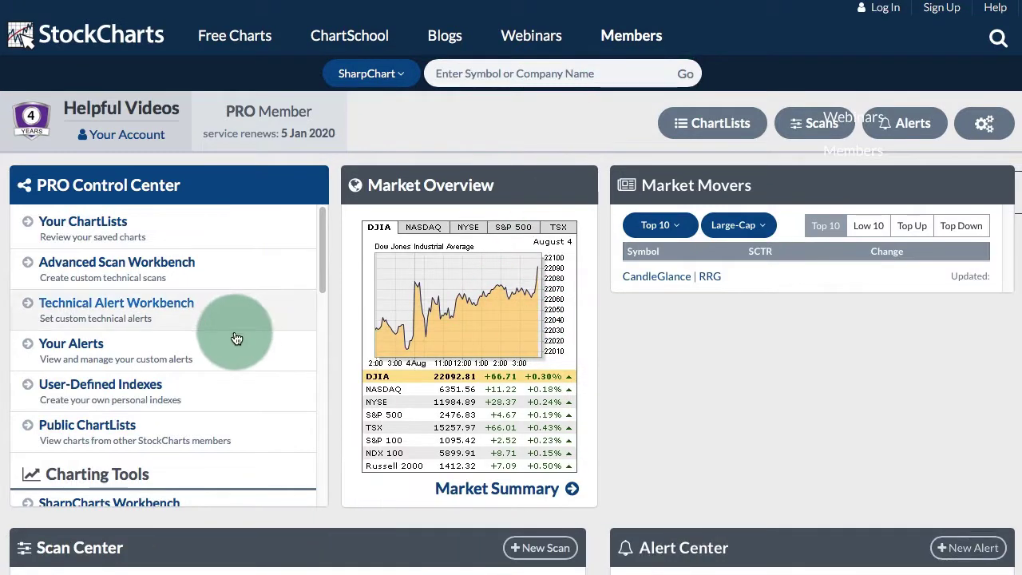
left_click_drag(323, 230, 313, 357)
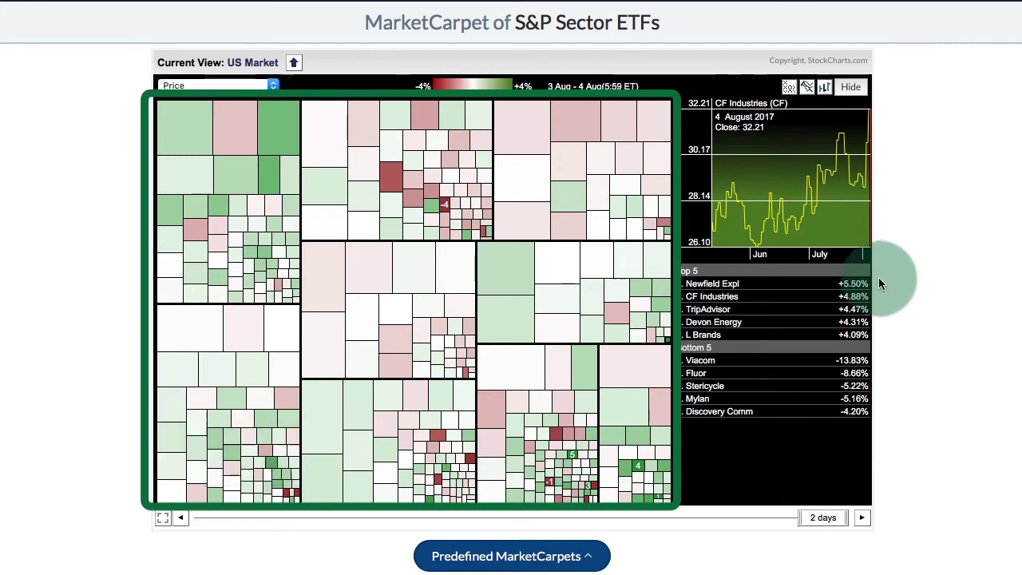
mouse_move(470, 240)
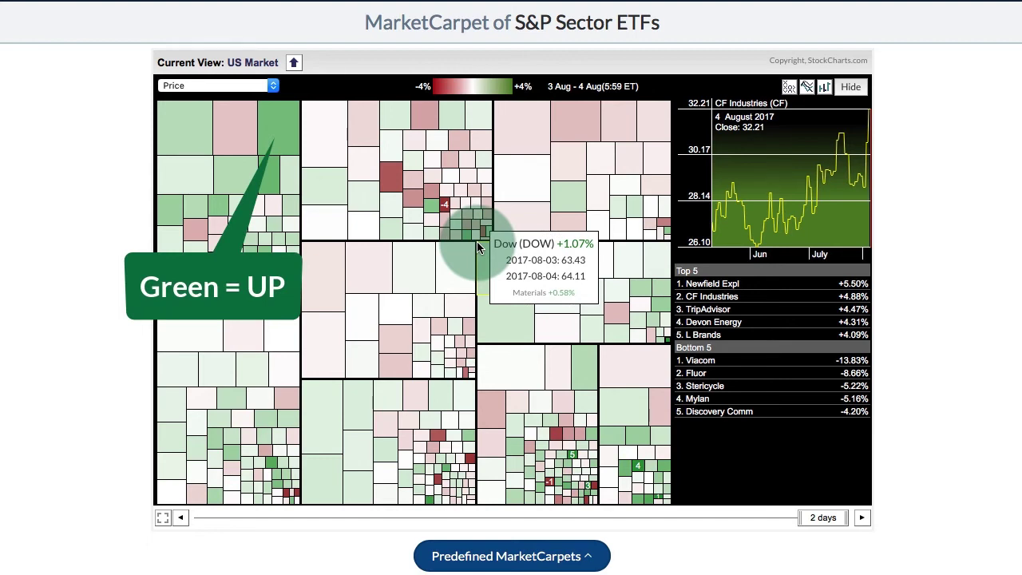
mouse_move(278, 133)
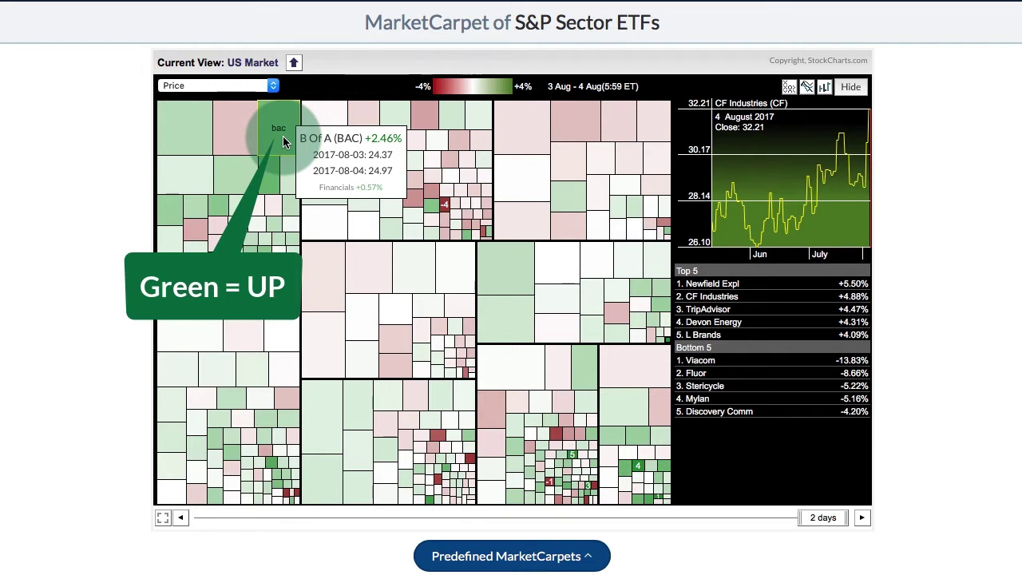
mouse_move(378, 170)
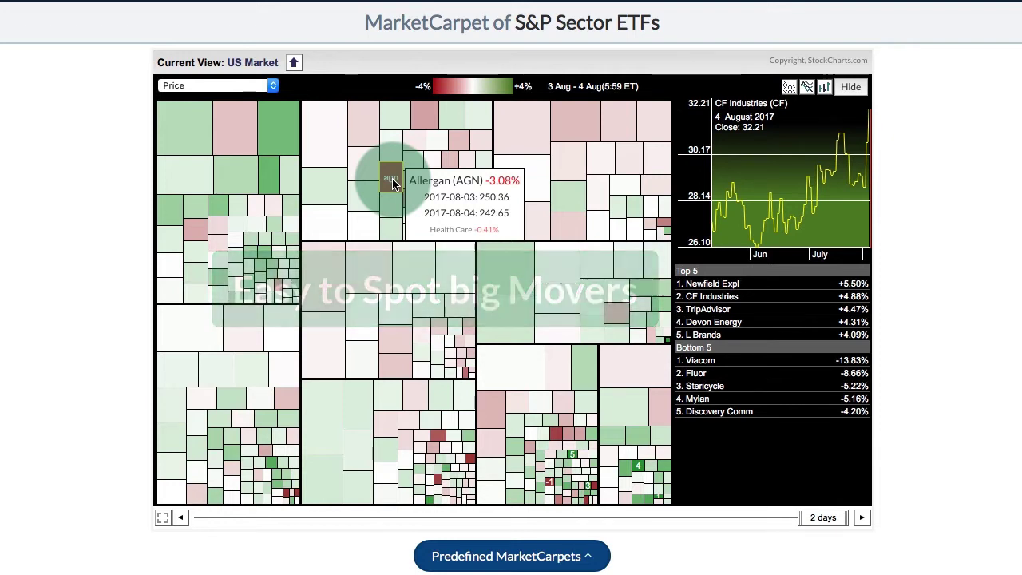
Keep Price colouring, toggle to sector level and back, and chart Eversource Energy (ES)
left_click(177, 86)
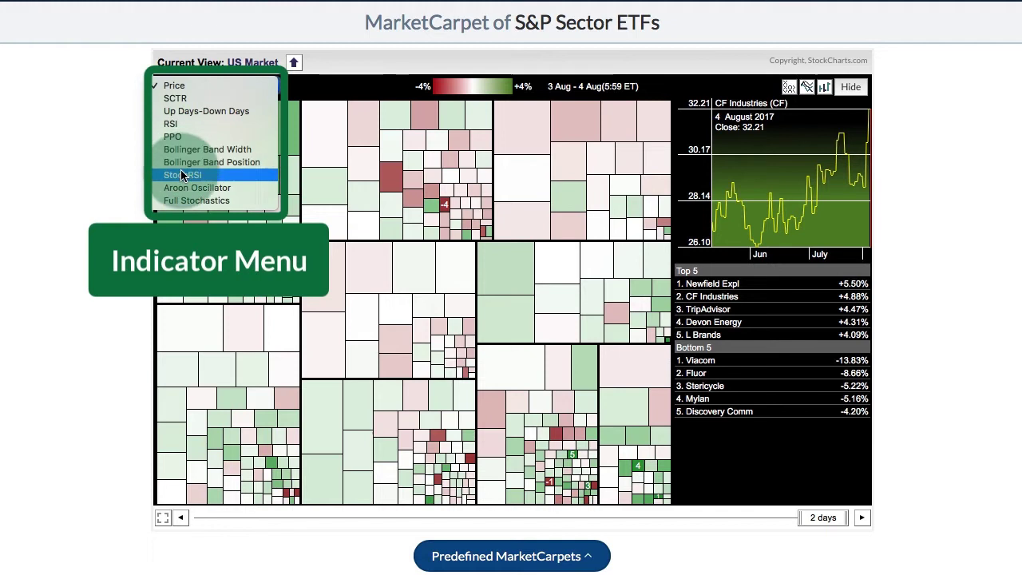
left_click(244, 67)
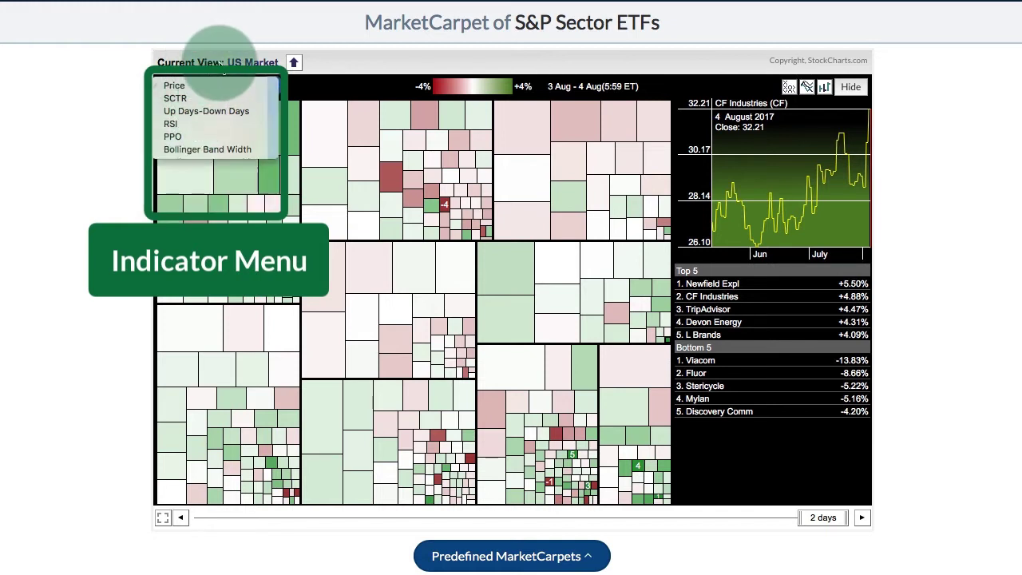
left_click(294, 63)
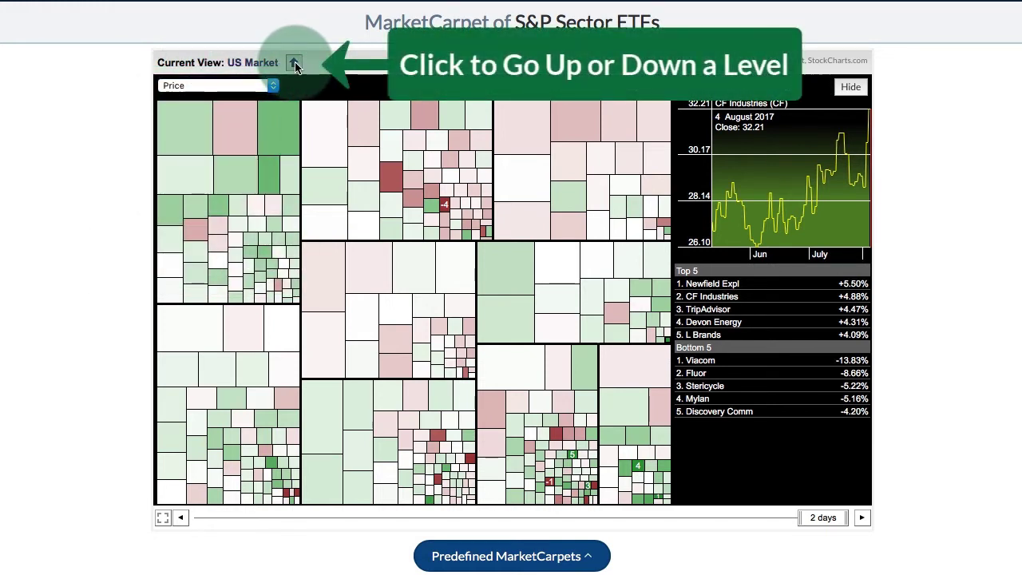
left_click(294, 64)
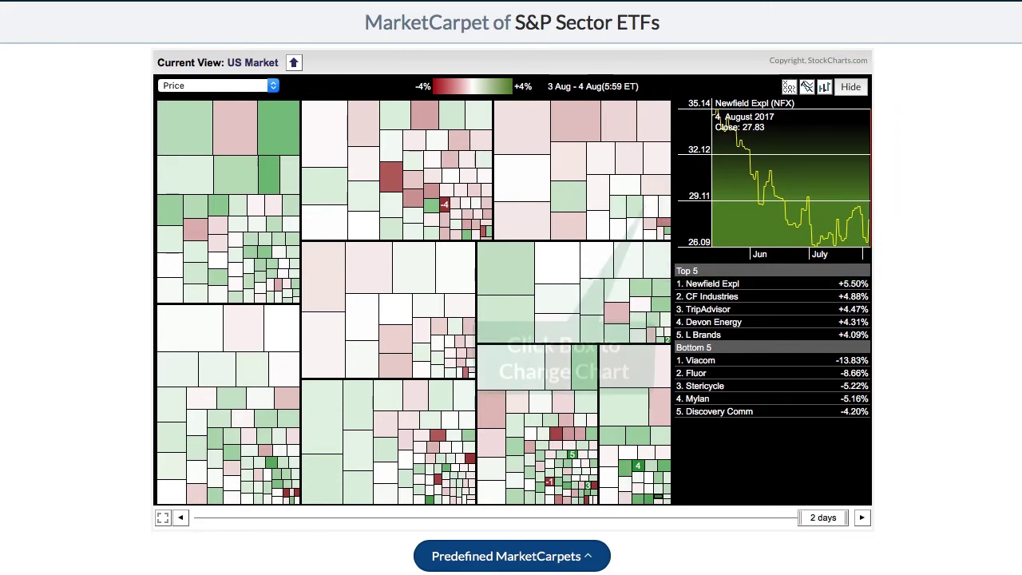
left_click(657, 186)
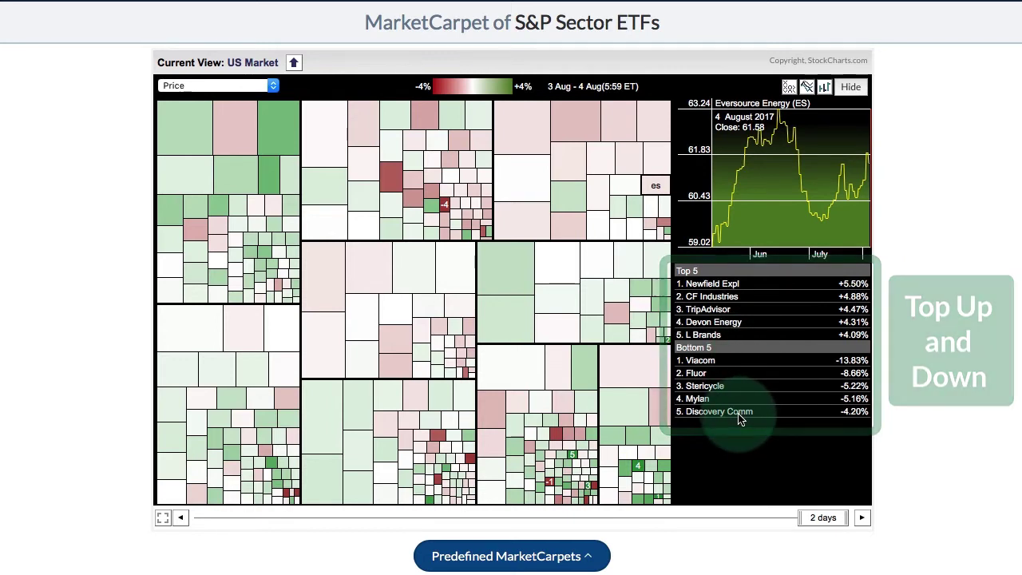
scroll(736, 413, "down", 3)
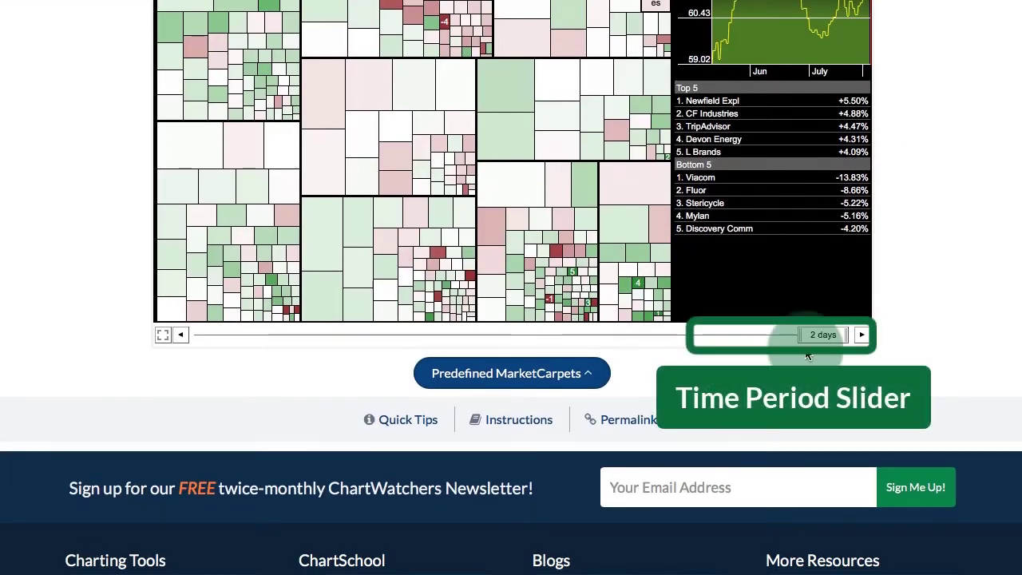
Drag the time period slider's left edge to widen it from 2 to 9 days
left_click_drag(801, 334, 723, 337)
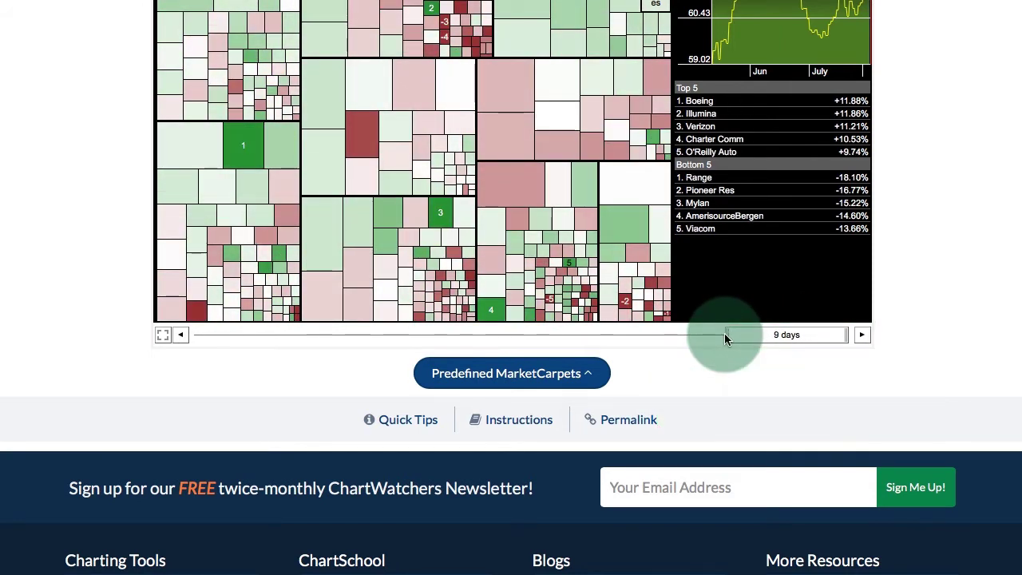
left_click(588, 375)
left_click(588, 376)
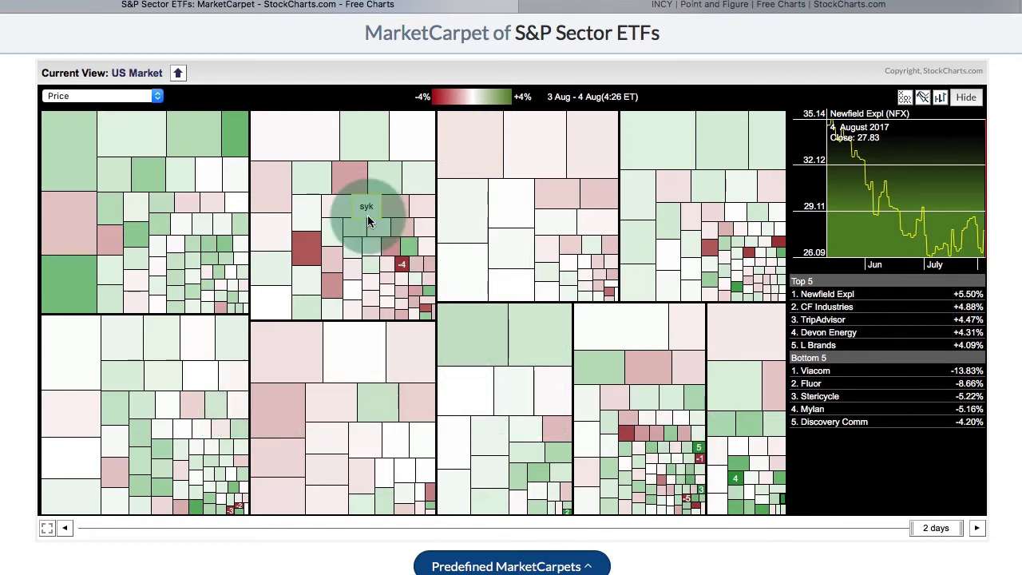
right_click(321, 144)
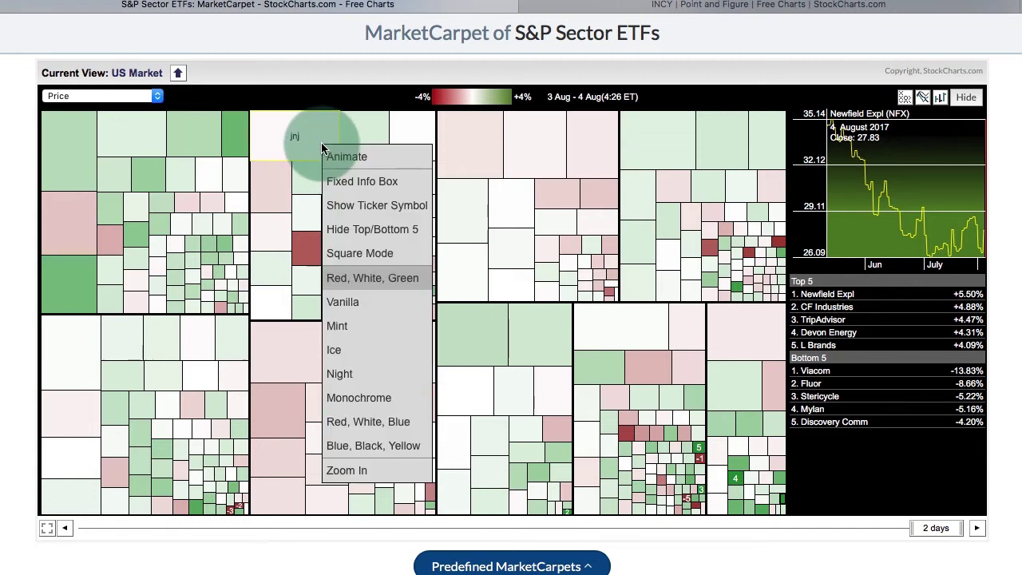
left_click(357, 207)
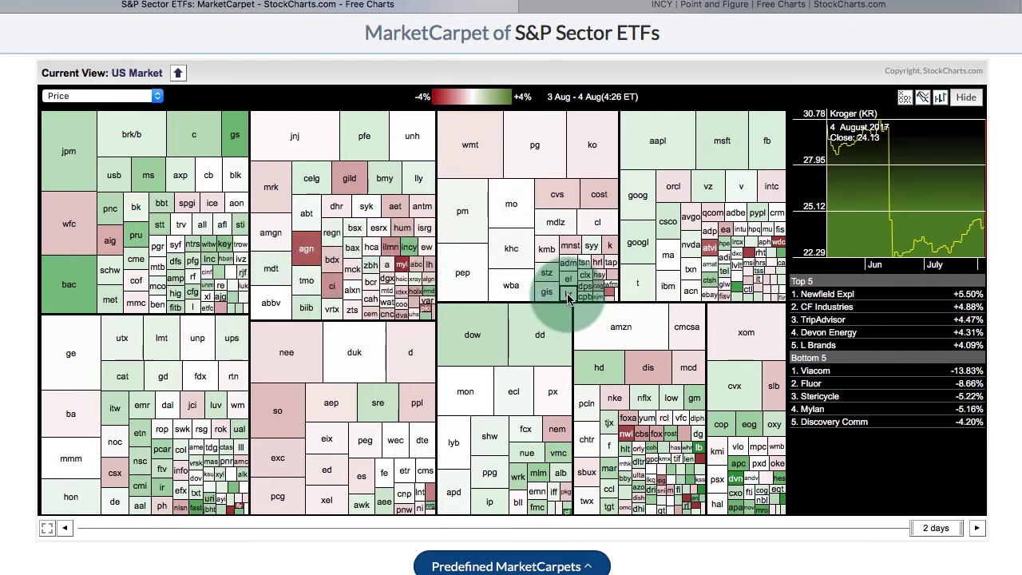
right_click(314, 142)
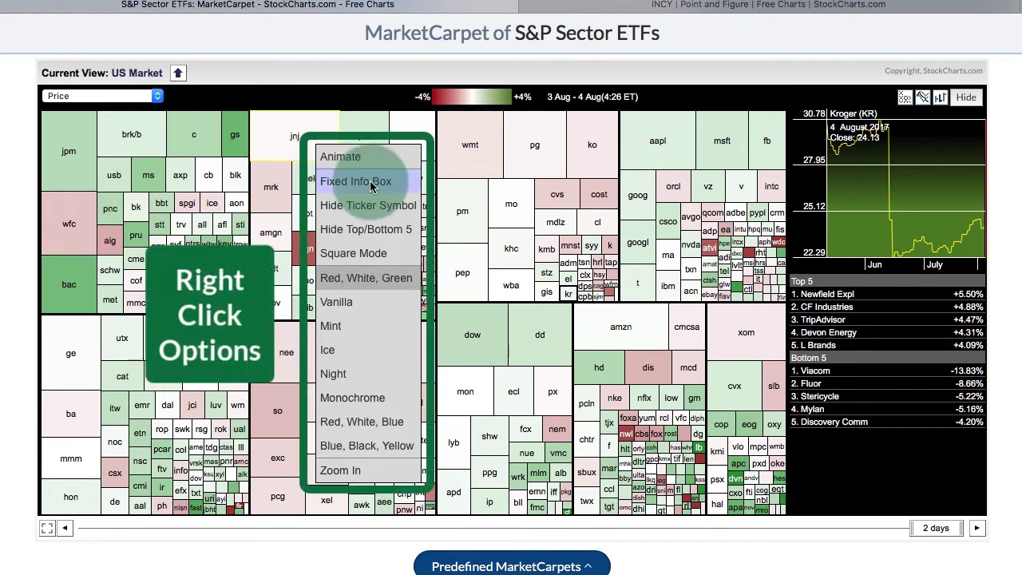
left_click(358, 255)
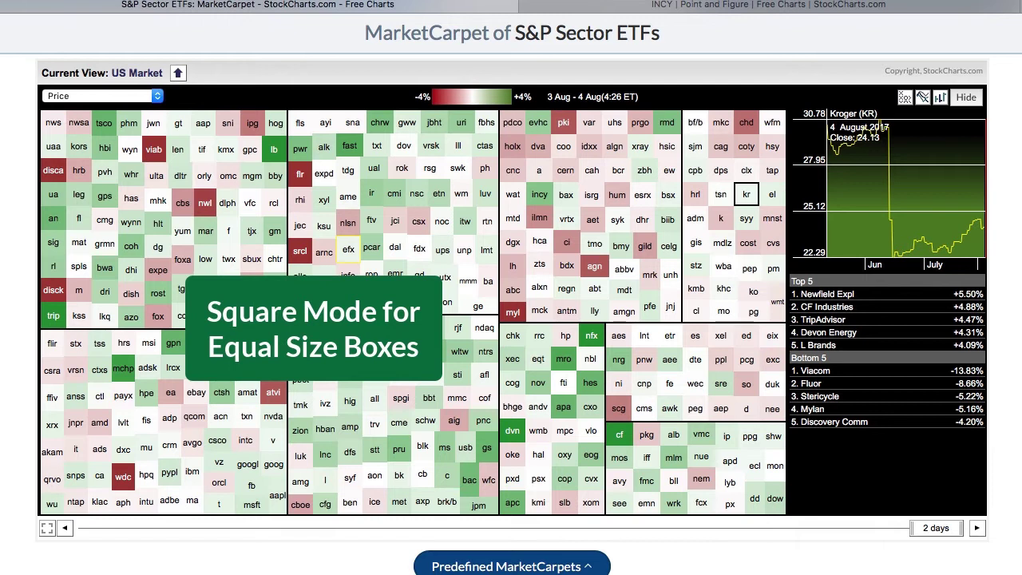
left_click(341, 236)
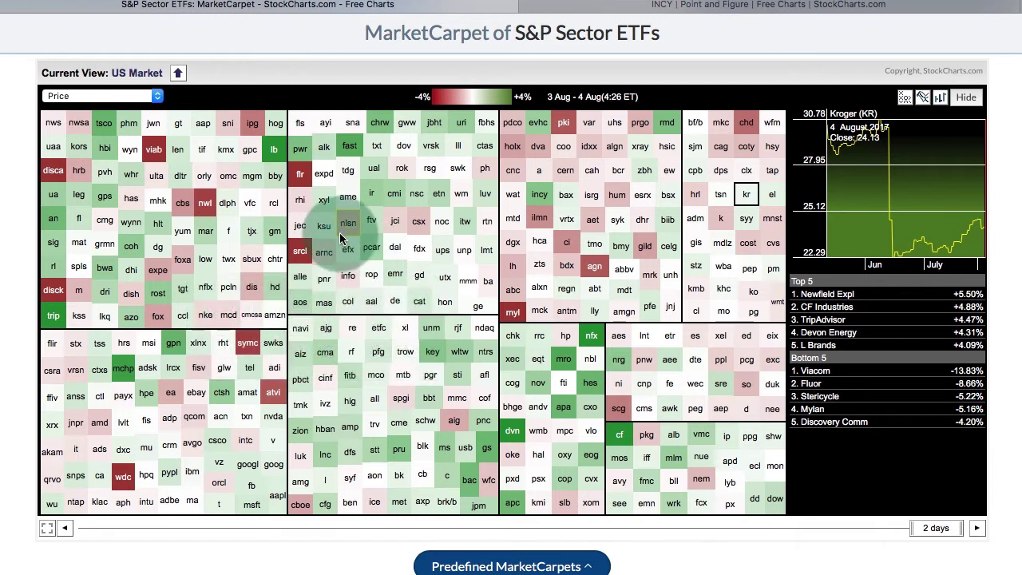
left_click(179, 73)
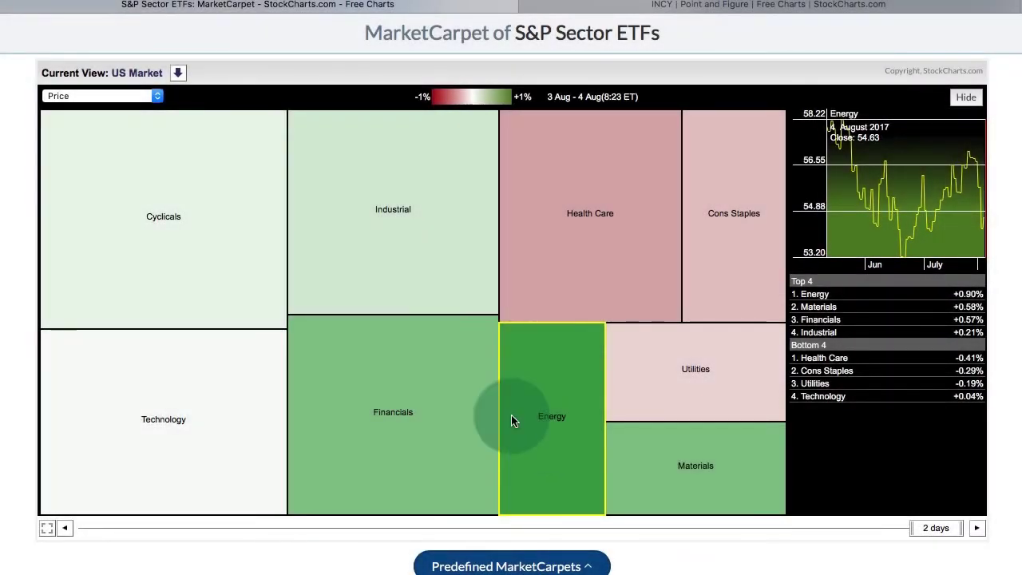
left_click(179, 74)
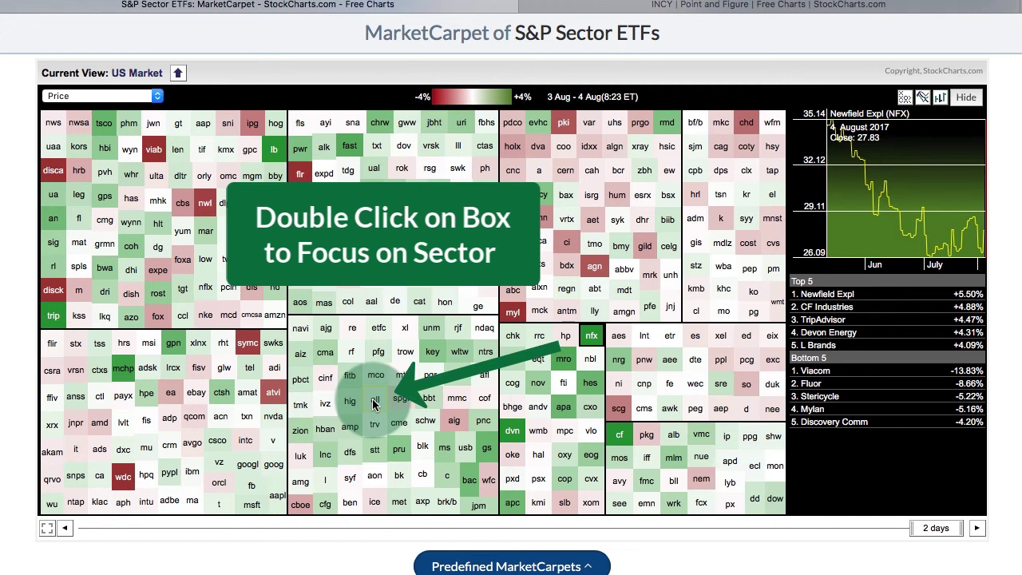
double_click(373, 403)
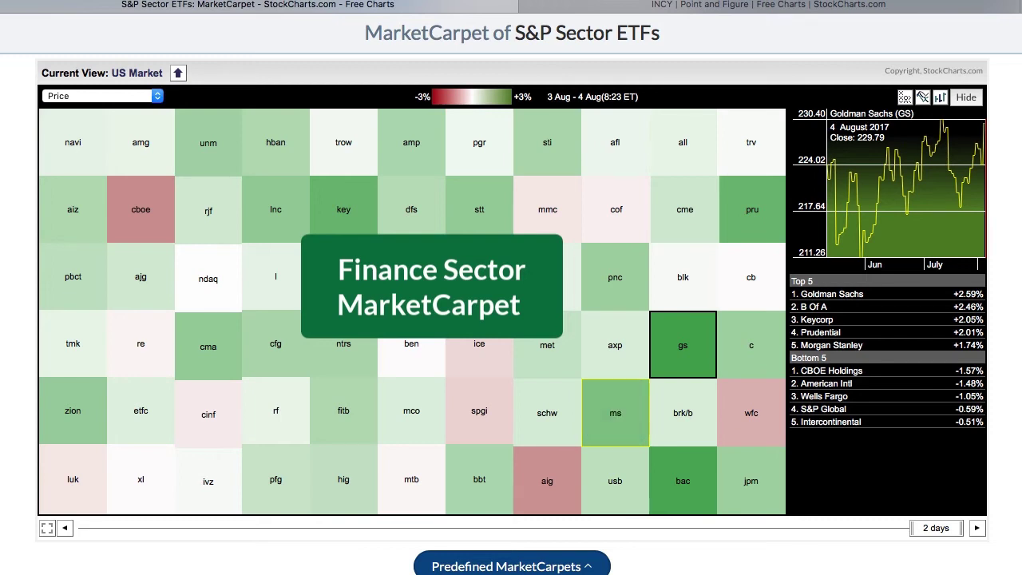
left_click(178, 72)
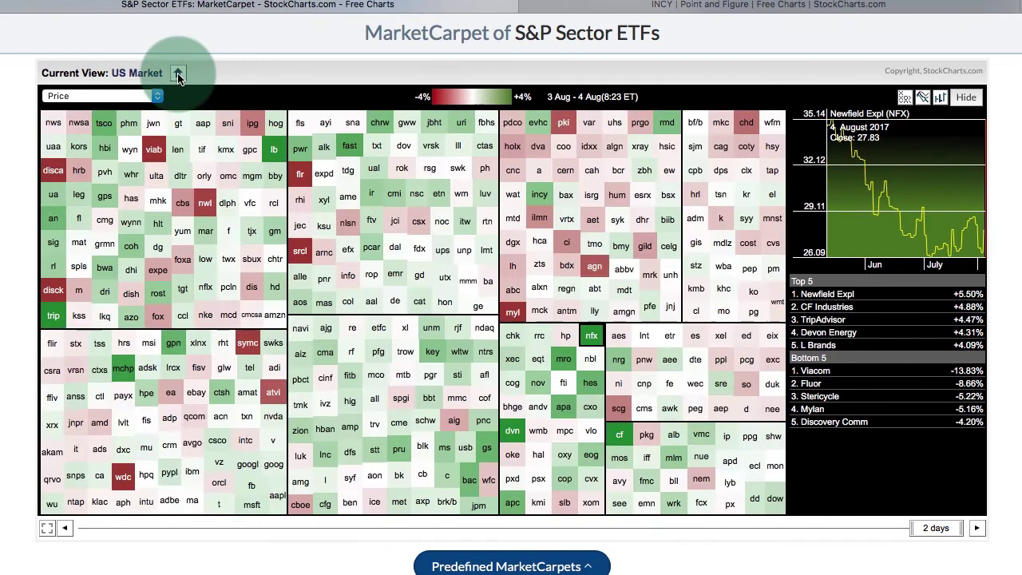
left_click(178, 72)
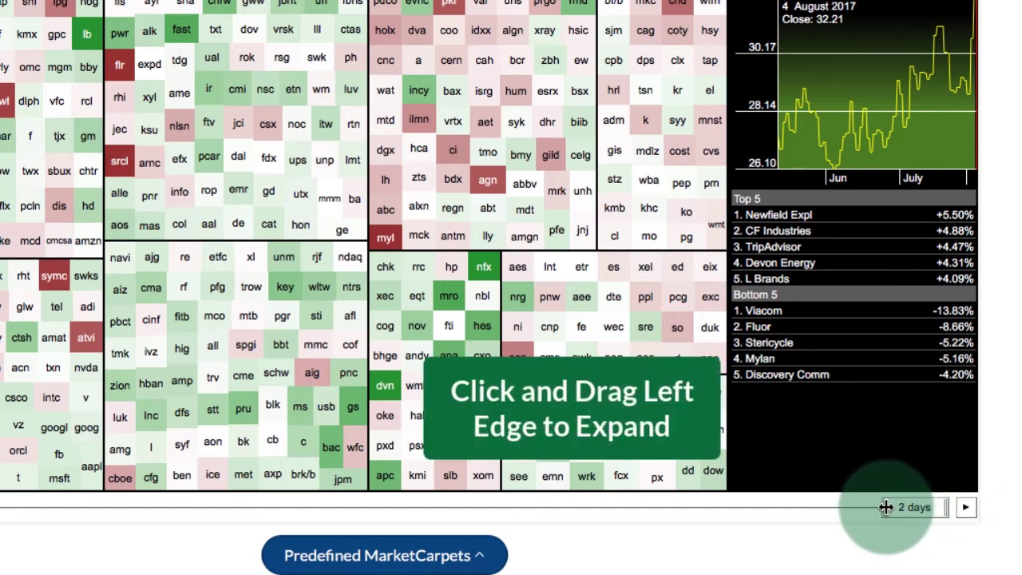
Widen the period to 9 days, shift the window earlier, then extend it to 14 days
left_click_drag(887, 507, 736, 508)
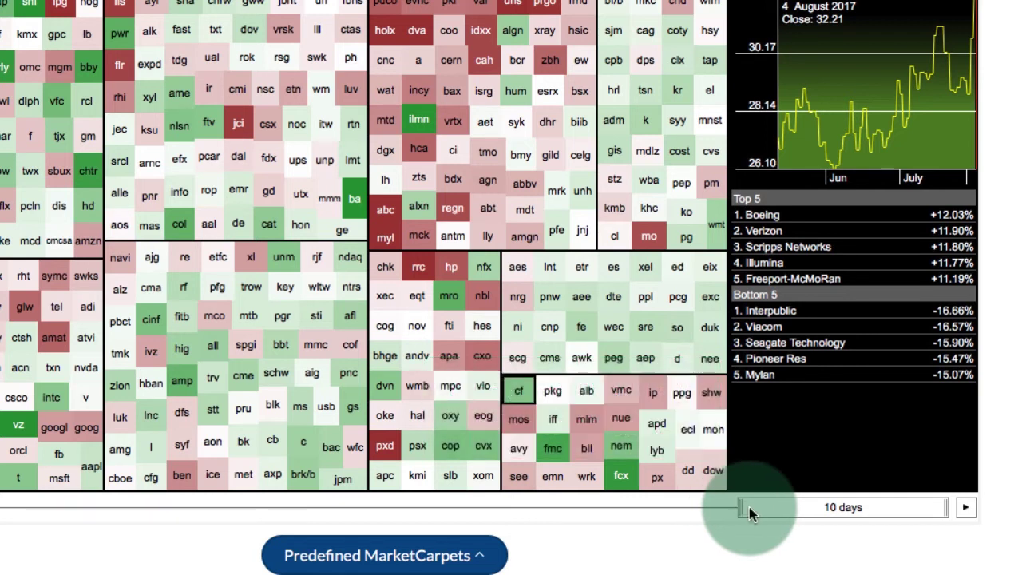
left_click_drag(821, 508, 436, 507)
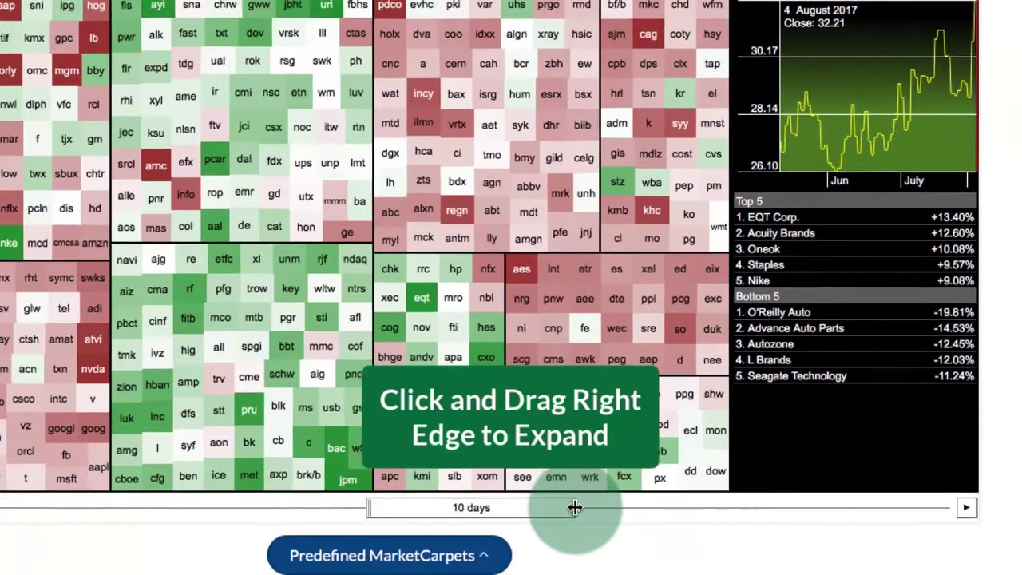
left_click_drag(639, 518, 909, 507)
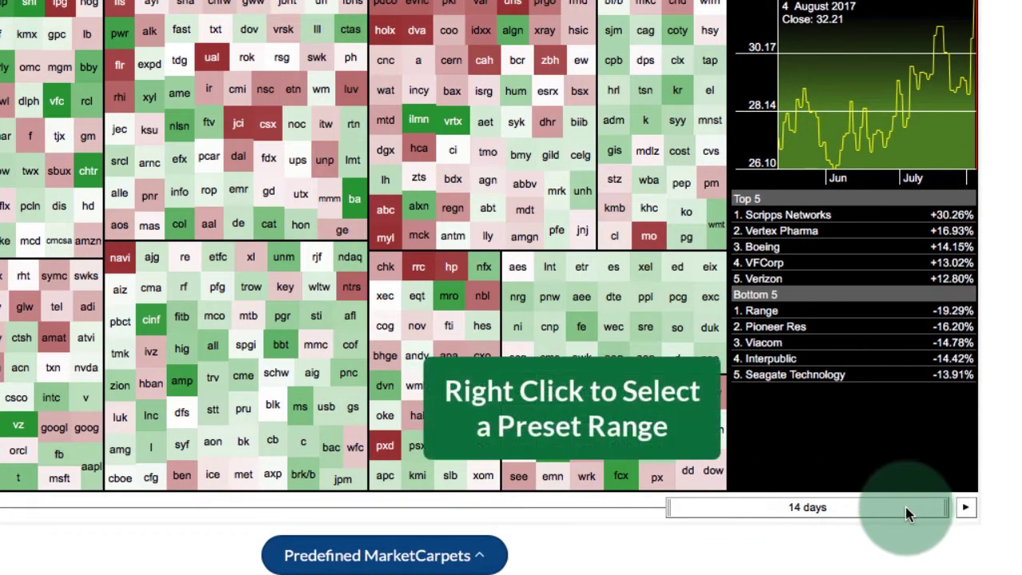
Apply the Past Two Months preset to the time period slider
right_click(854, 506)
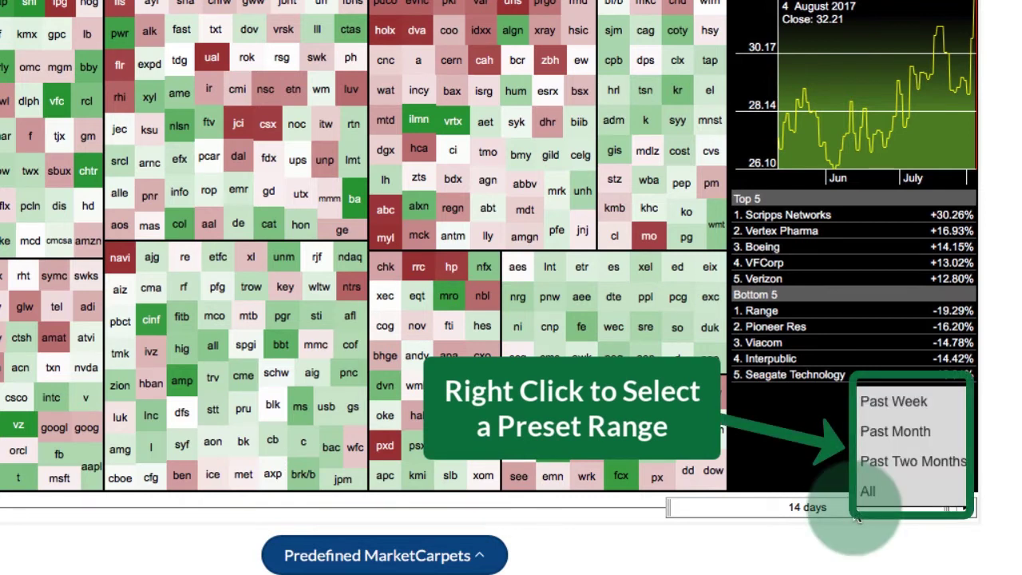
left_click(903, 462)
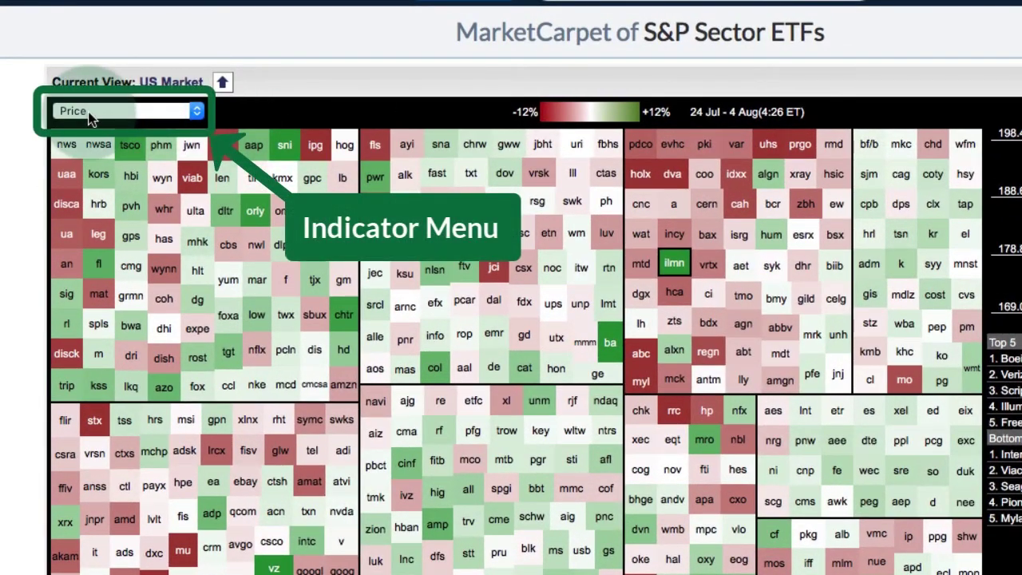
Switch the carpet's colouring indicator from Price to SCTR
left_click(90, 117)
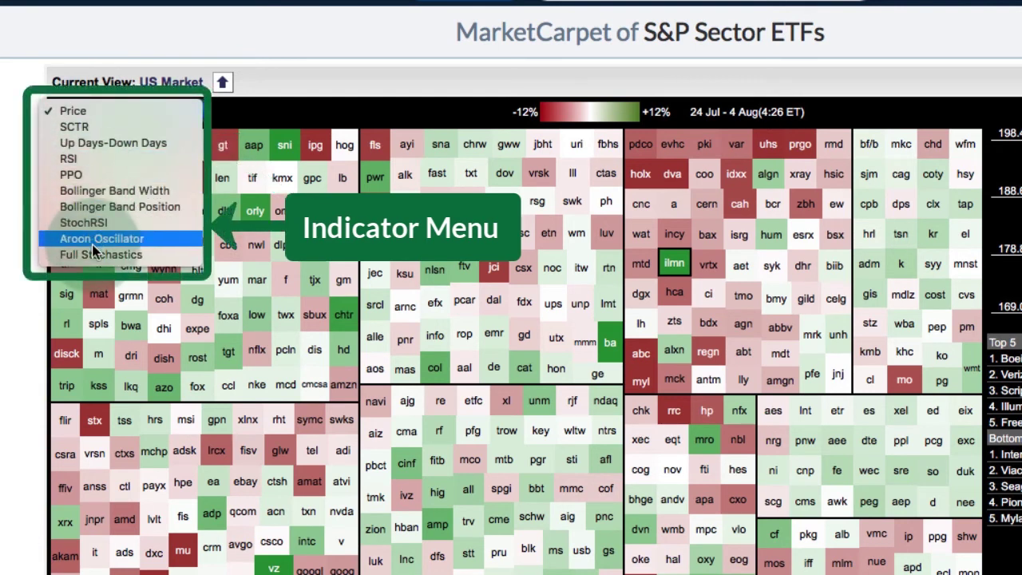
left_click(74, 128)
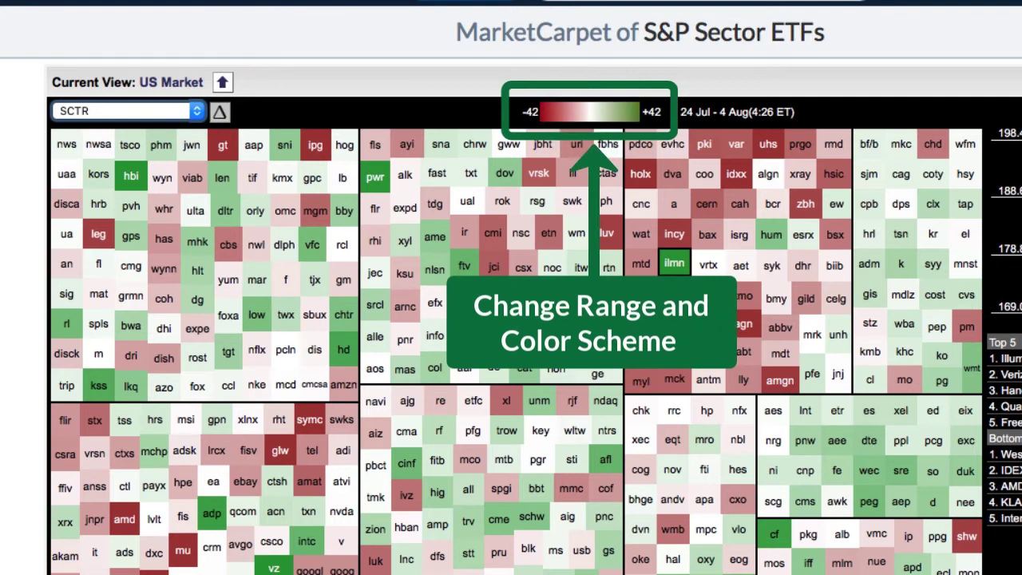
Adjust the colour scale's upper and lower range, then go up to sector-level tiles
left_click(652, 117)
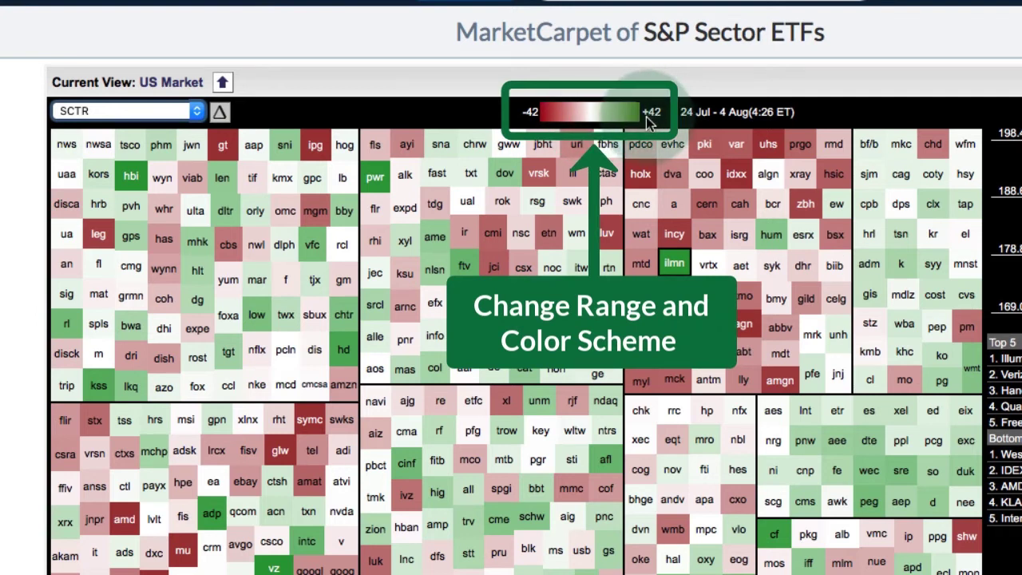
left_click(537, 126)
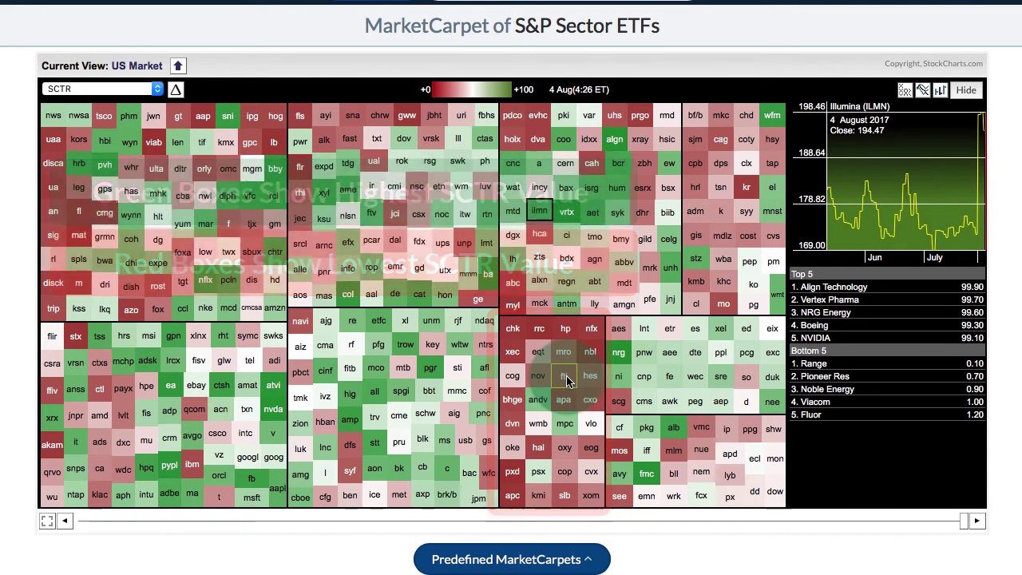
left_click(178, 66)
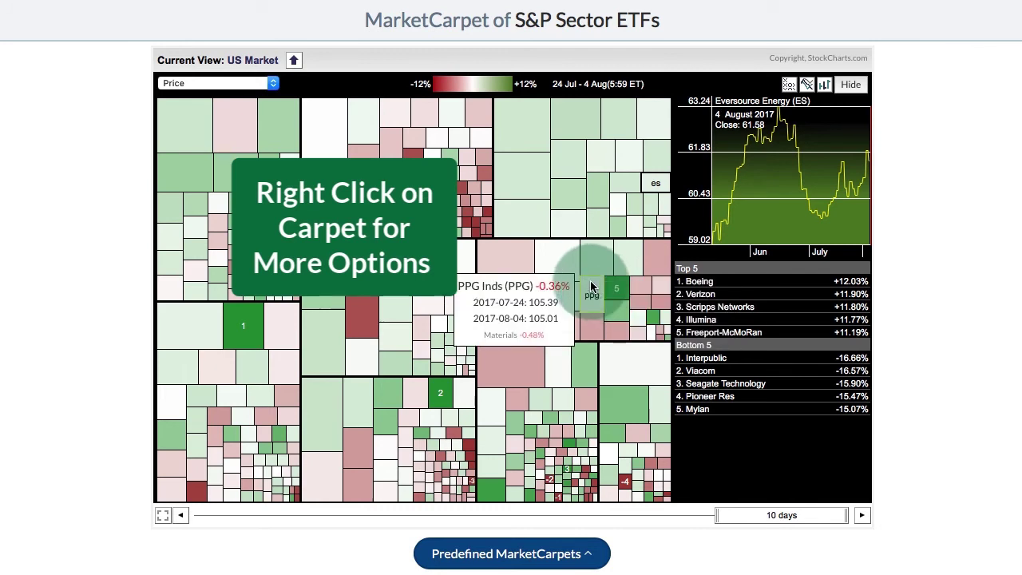
right_click(507, 220)
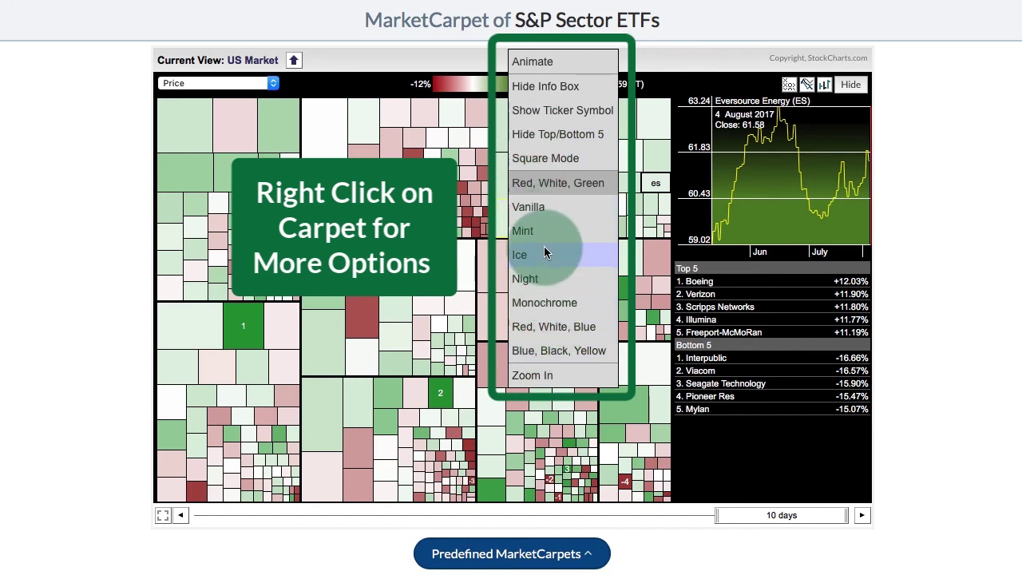
left_click(544, 85)
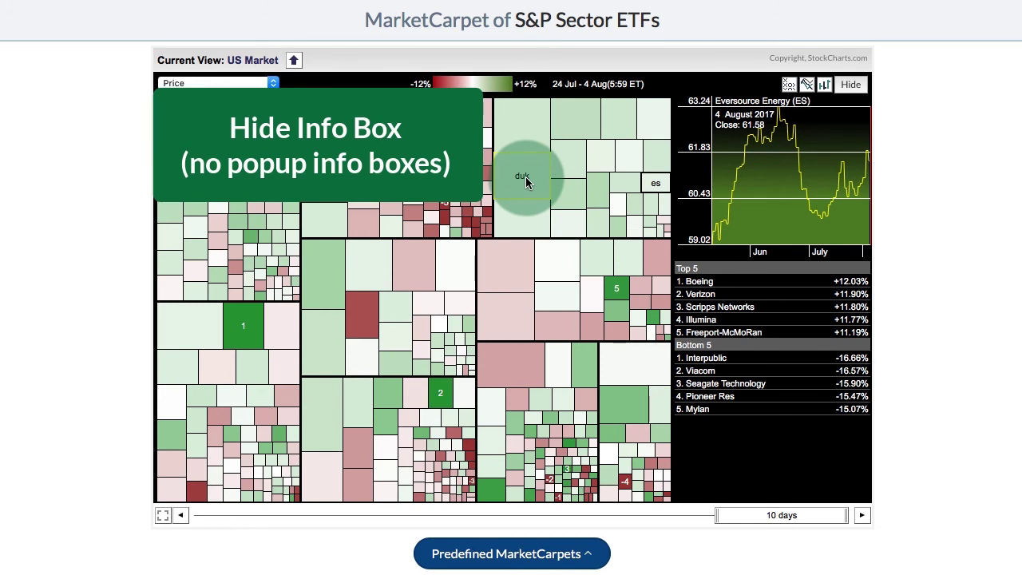
right_click(526, 179)
left_click(557, 221)
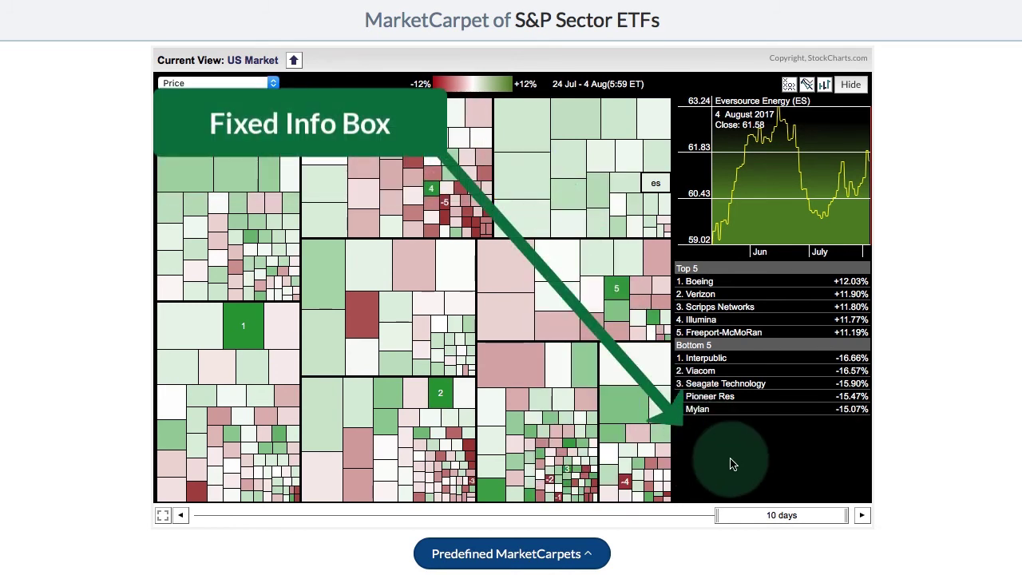
mouse_move(635, 376)
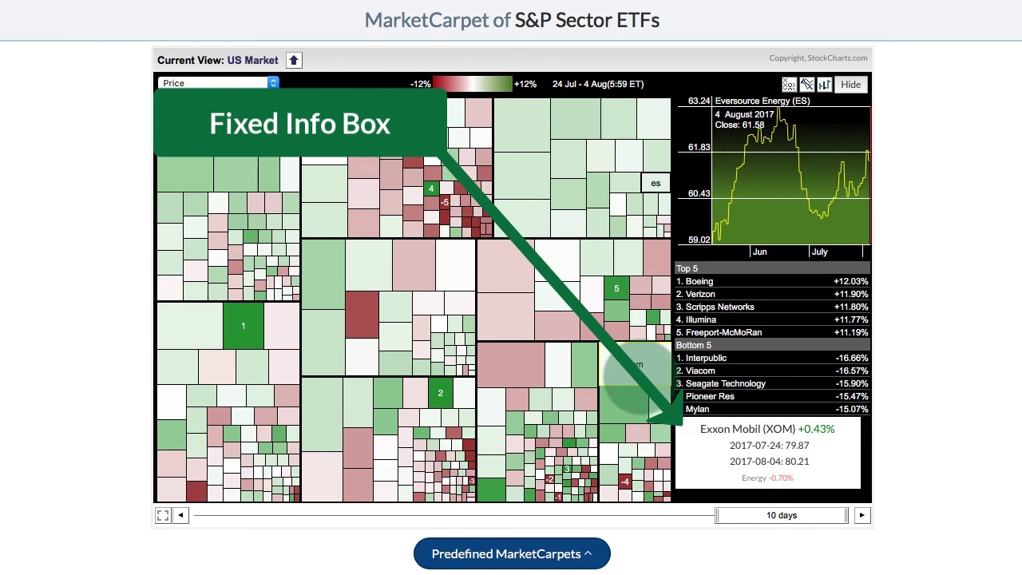
right_click(521, 177)
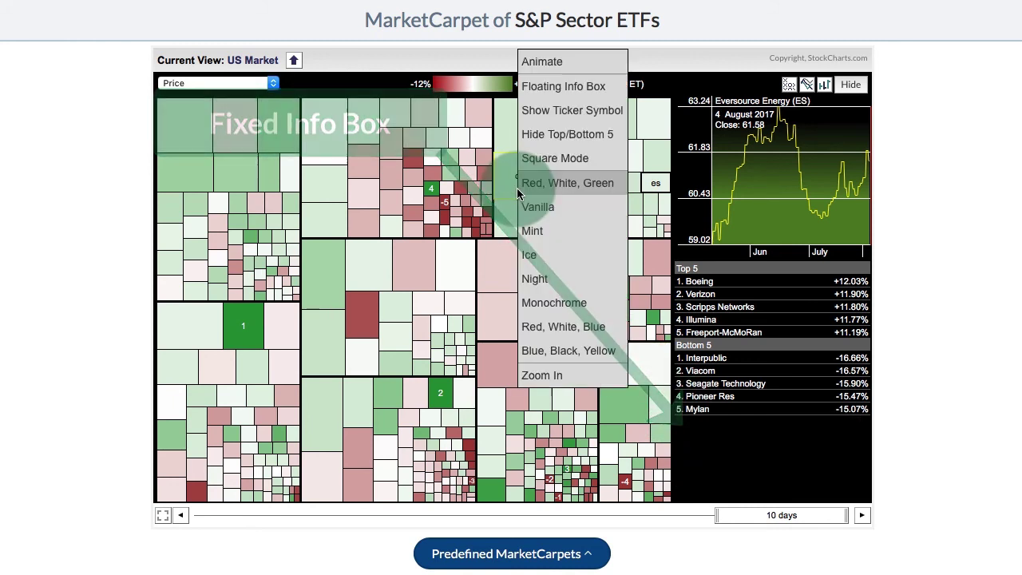
left_click(551, 87)
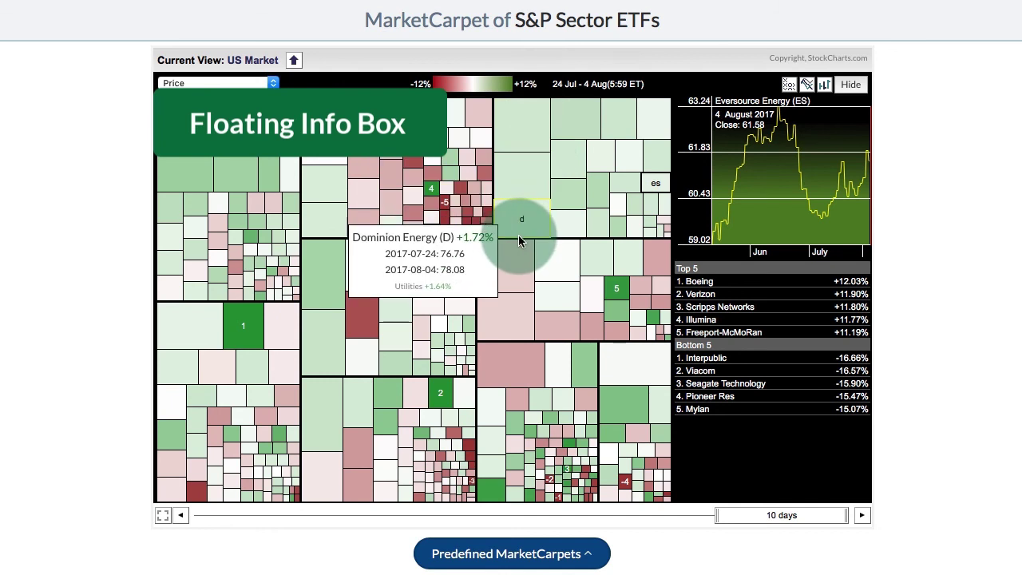